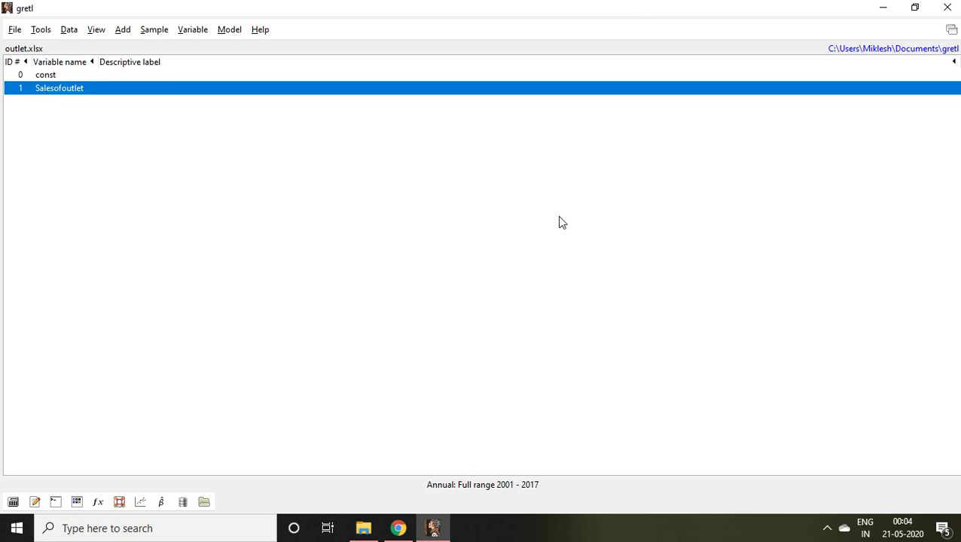
- View the yearly Salesofoutlet values and their time-series plot, then close both windows
double_click(72, 92)
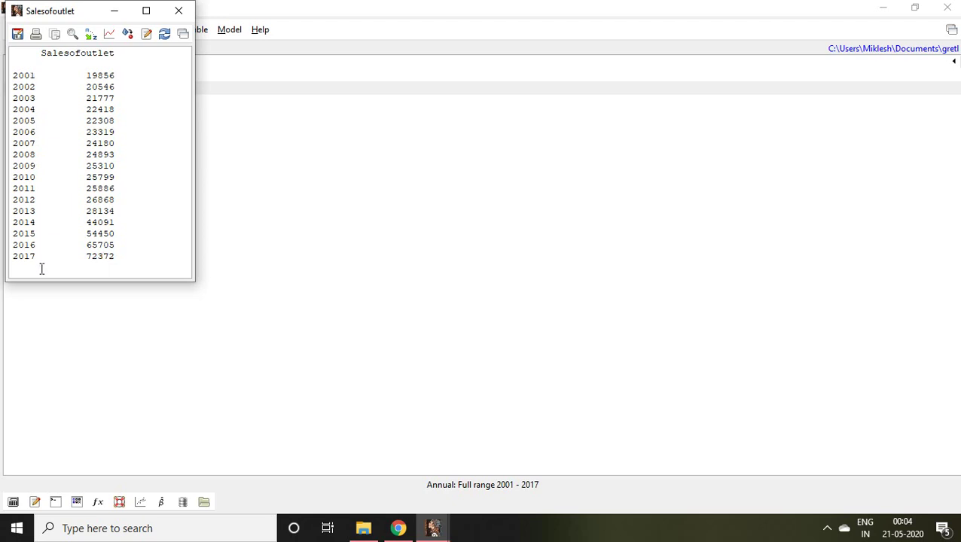
left_click(110, 34)
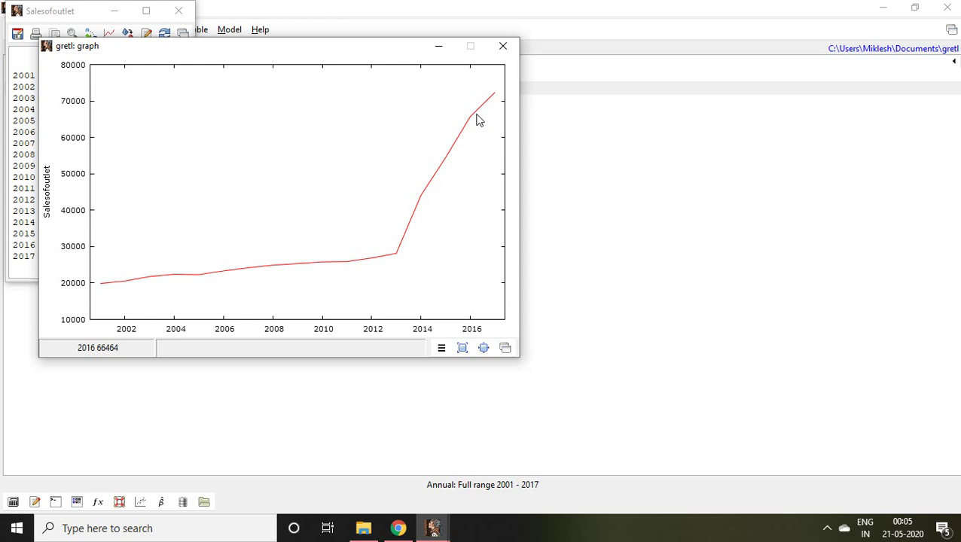
left_click(506, 47)
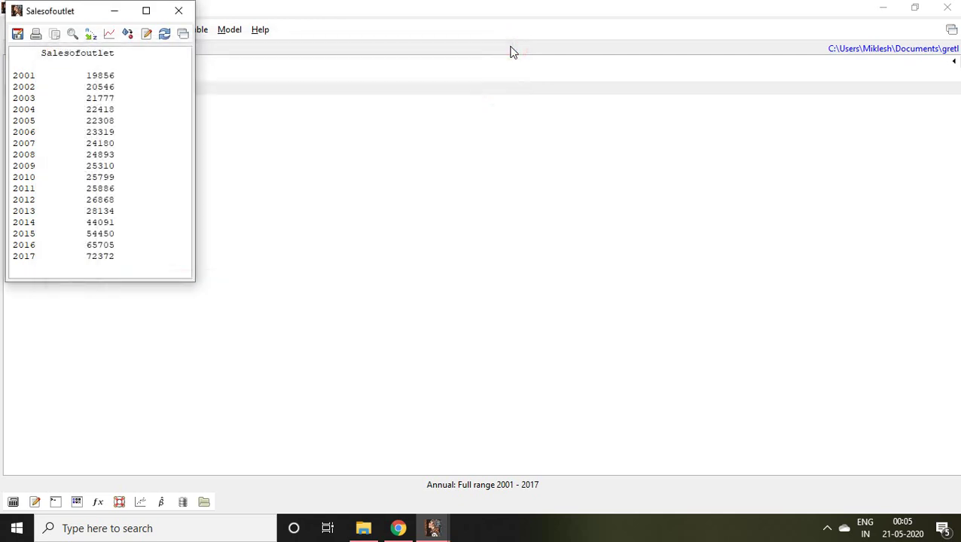
left_click(178, 11)
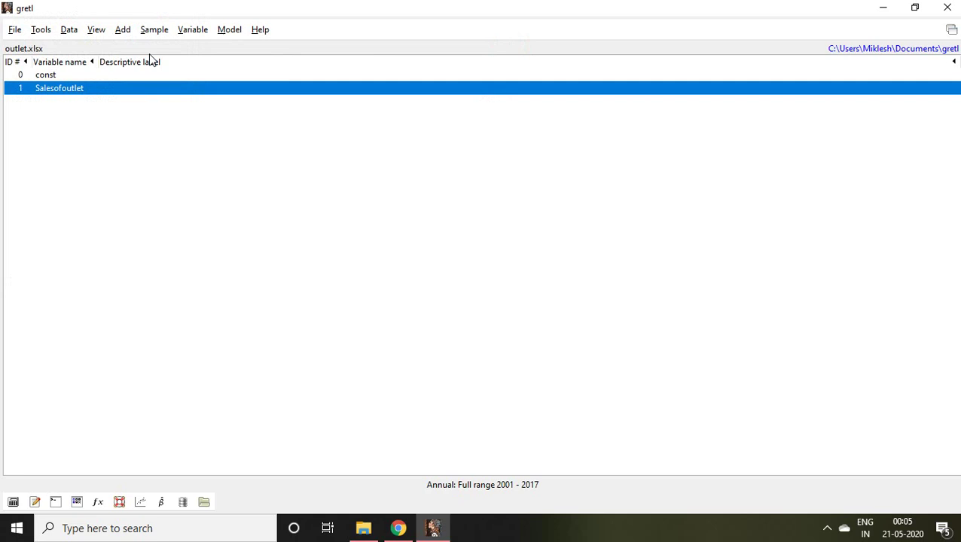
- Add a time trend variable 'time' and check its values run 1 to 17
left_click(124, 32)
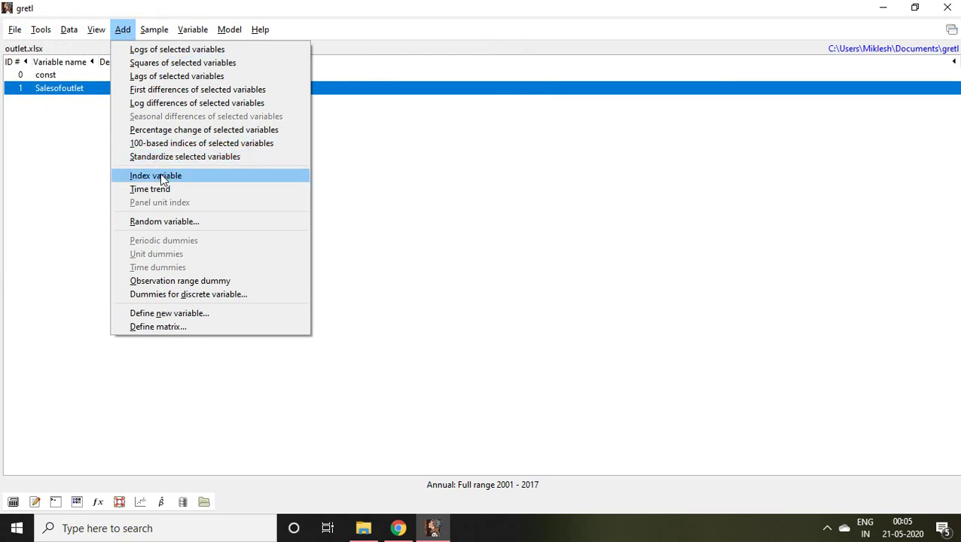
left_click(166, 193)
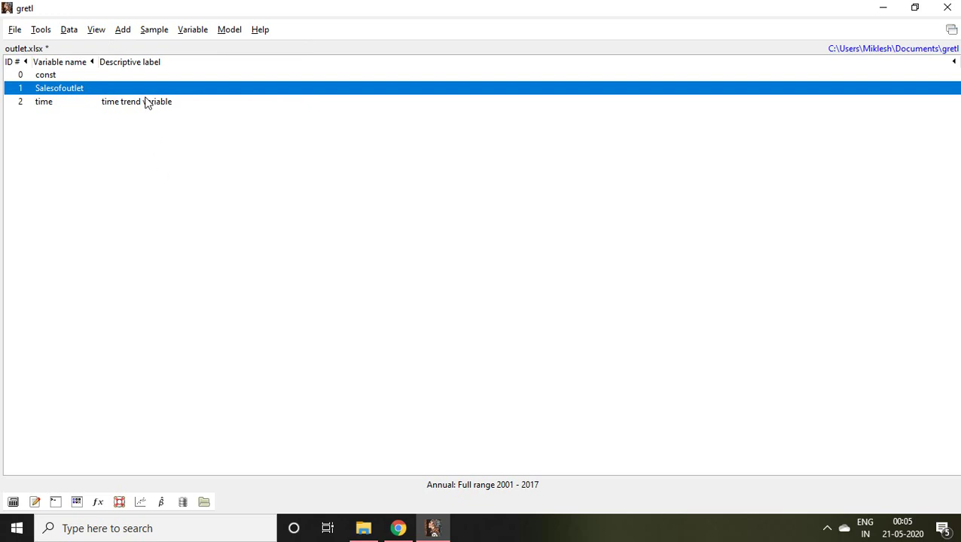
double_click(138, 106)
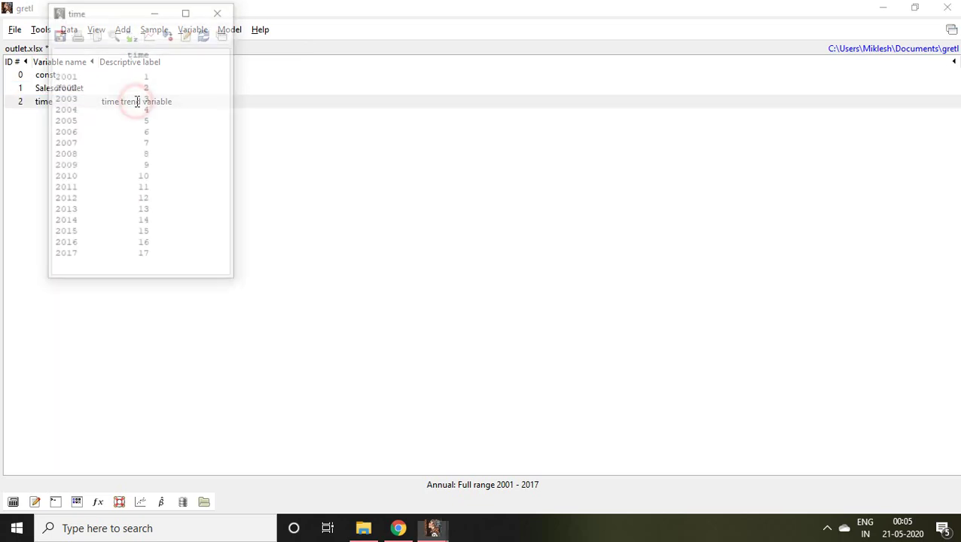
left_click(220, 12)
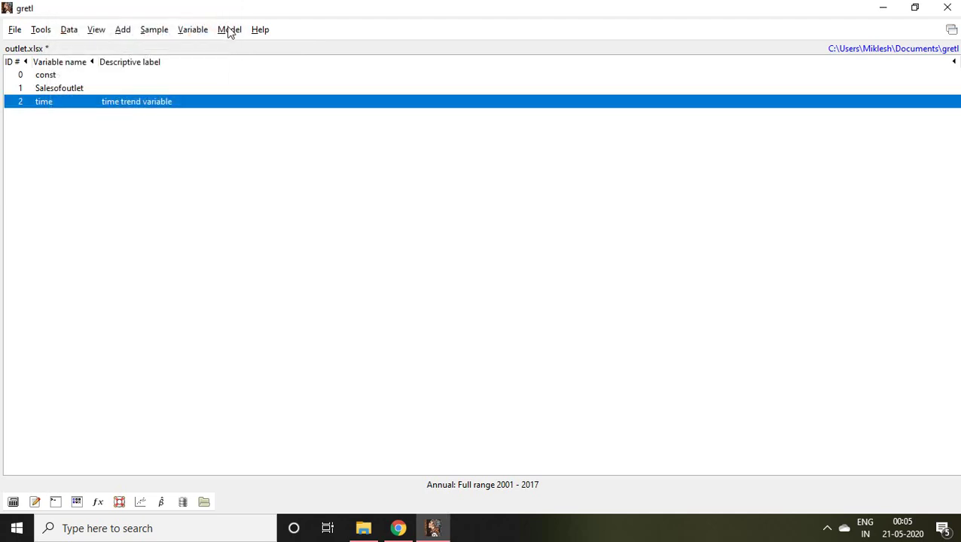
- Estimate an OLS model with Salesofoutlet as dependent and time as regressor
left_click(229, 30)
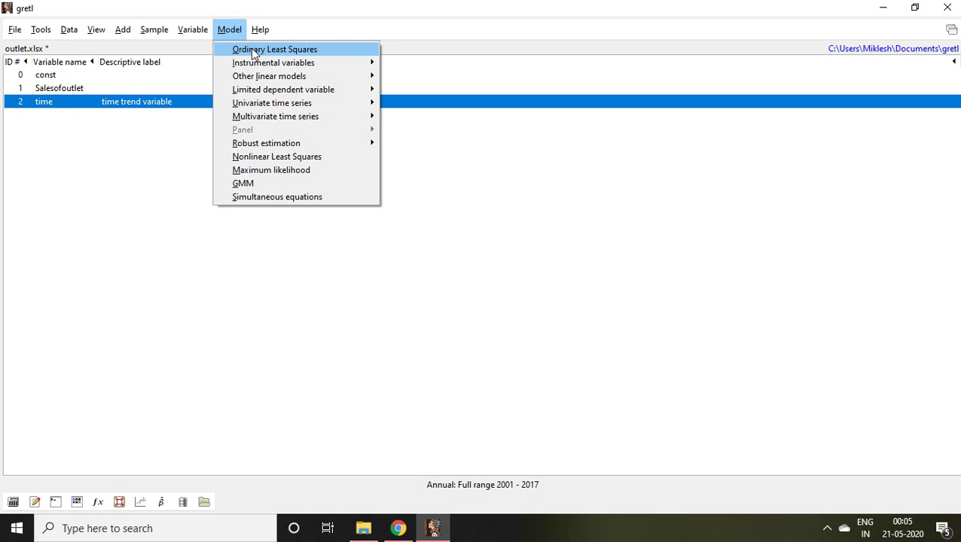
left_click(252, 49)
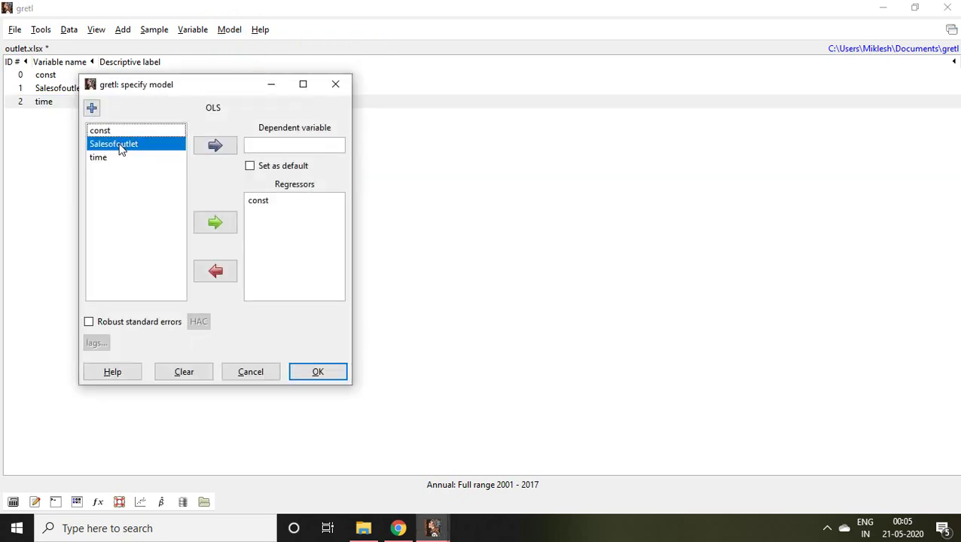
left_click(215, 146)
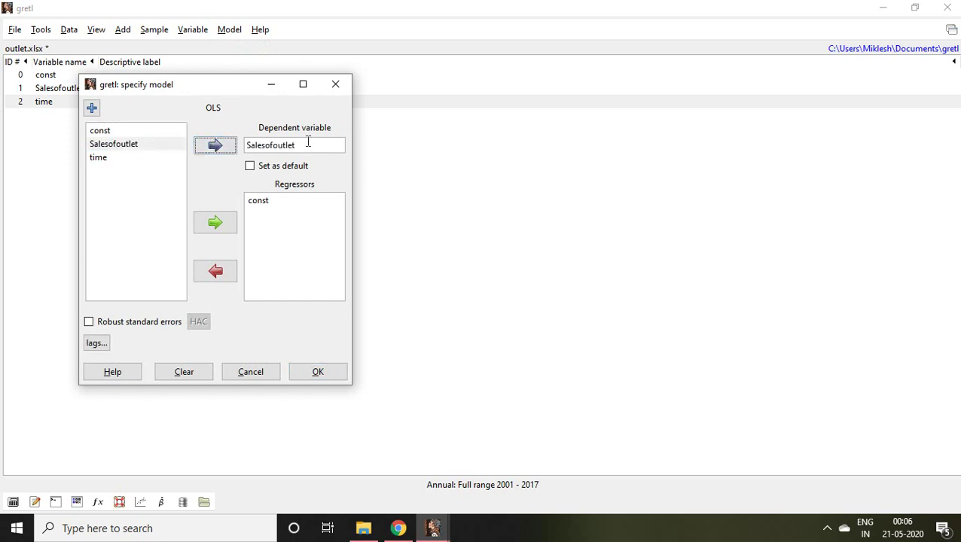
left_click(100, 159)
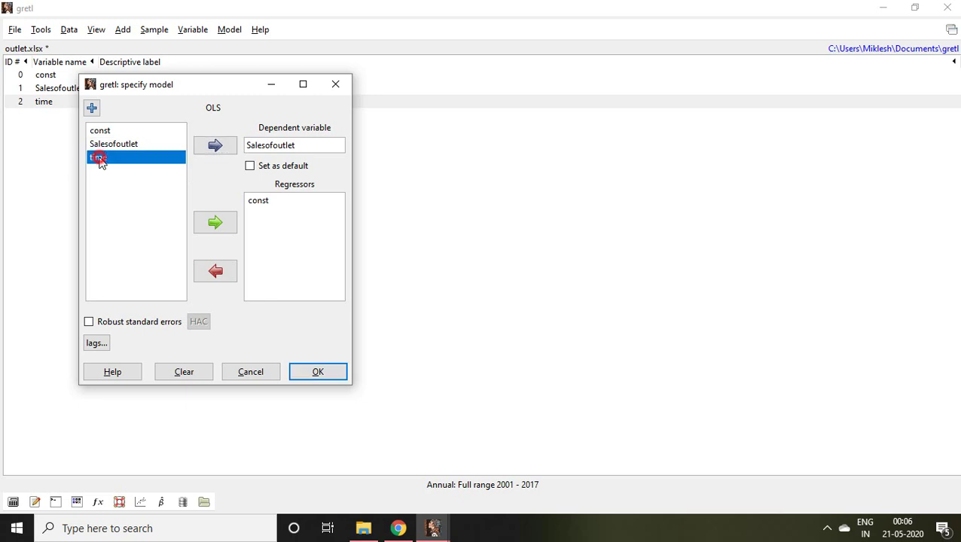
left_click(217, 222)
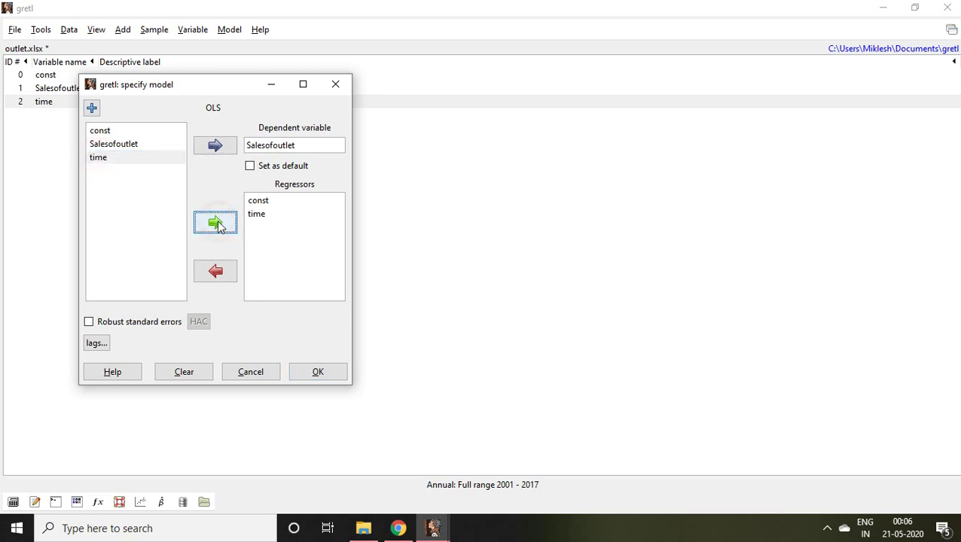
left_click(318, 373)
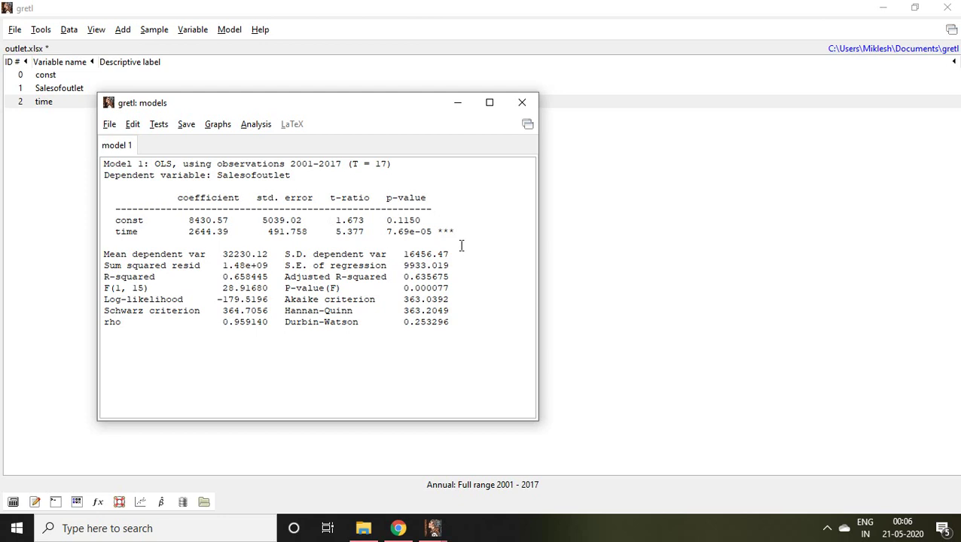
left_click_drag(457, 232, 138, 232)
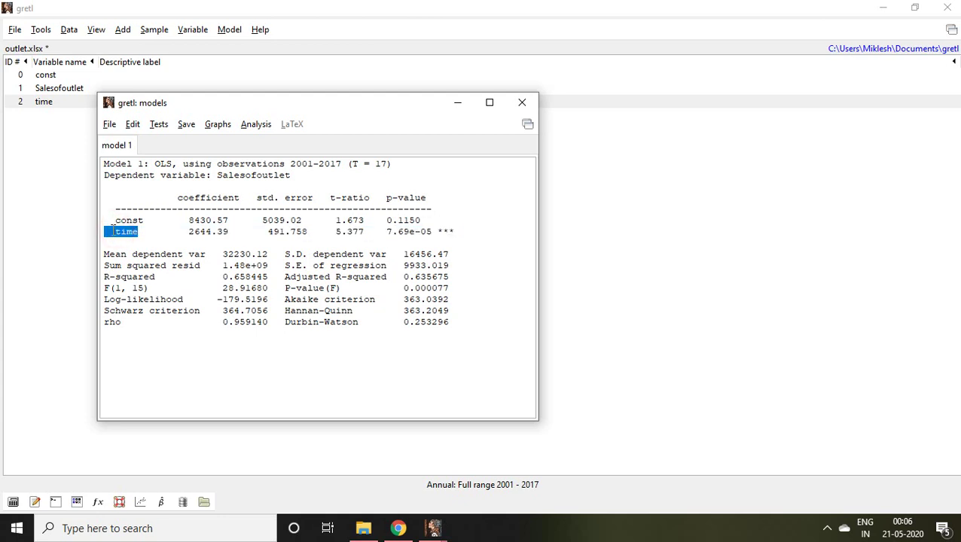
left_click(529, 277)
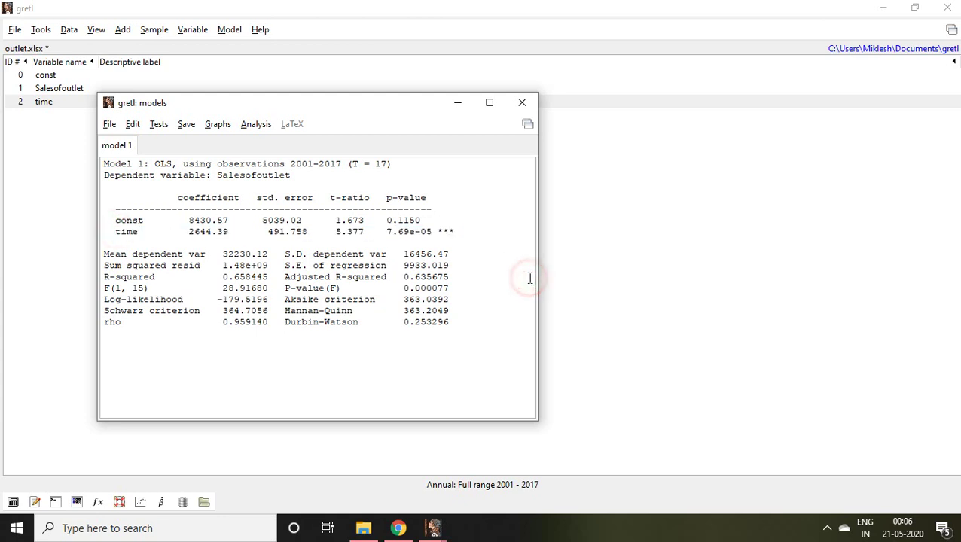
- Run a Chow test on the model with the split year raised from 2009 to 2013
left_click(158, 125)
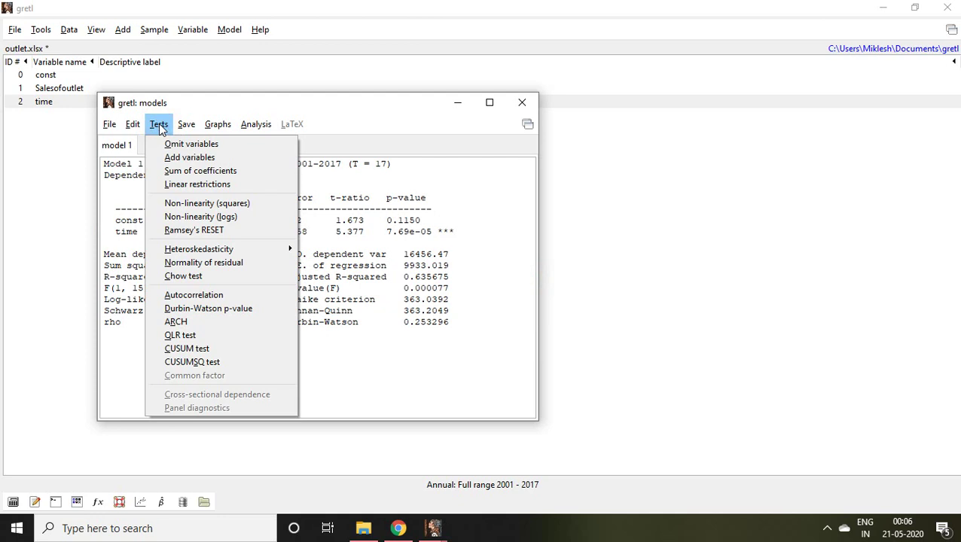
left_click(214, 276)
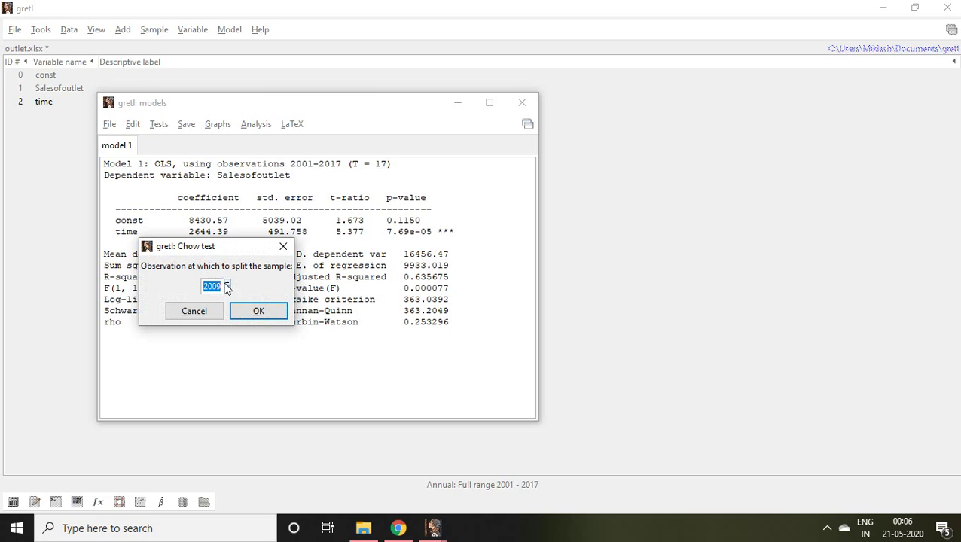
left_click(227, 284)
left_click(228, 284)
left_click(228, 284)
left_click(228, 284)
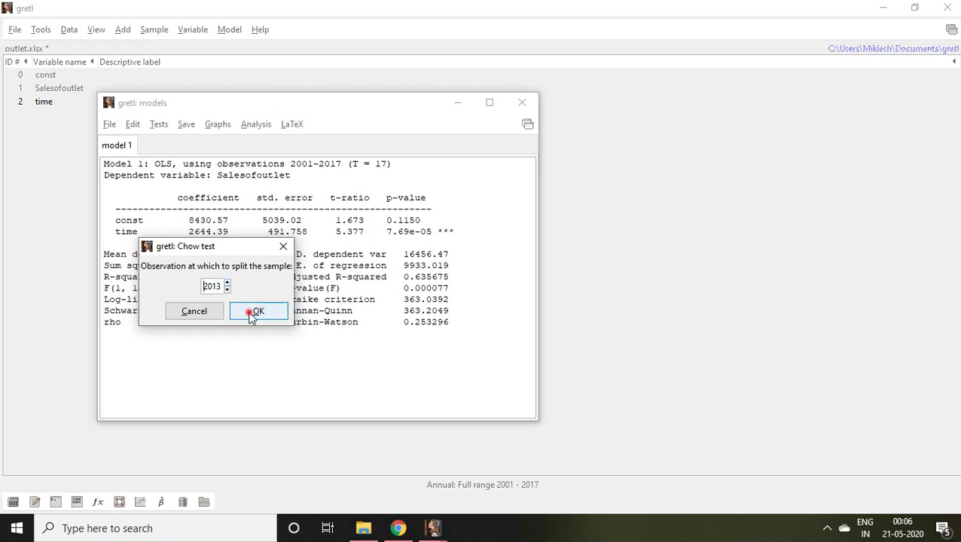
left_click(249, 313)
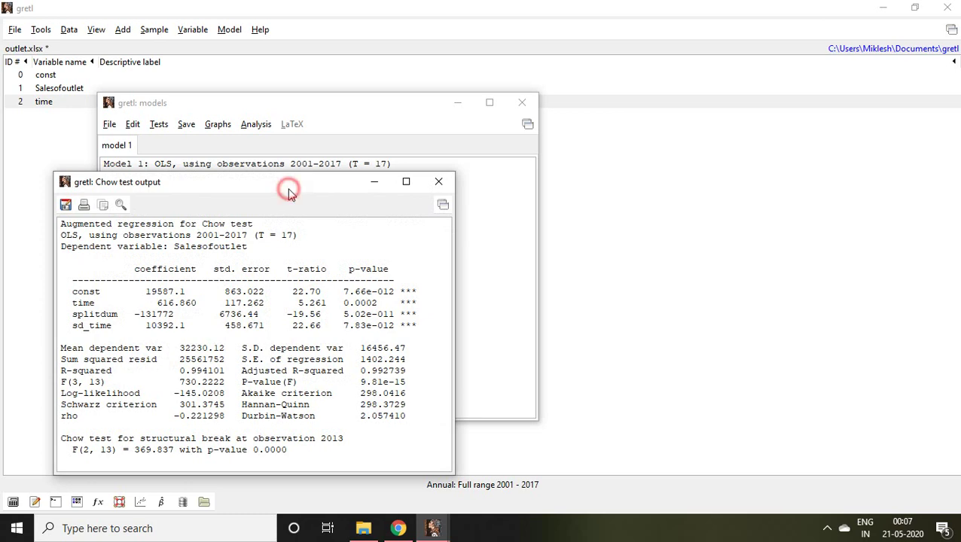
- Move the Chow test window aside and highlight the F(2, 13) = 369.837, p-value 0.0000 result
left_click_drag(289, 190, 570, 96)
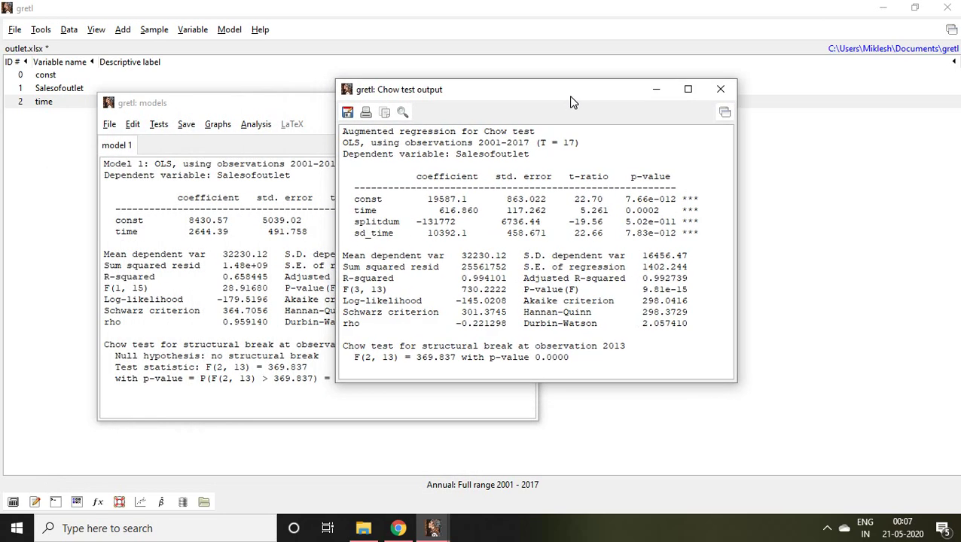
left_click(345, 346)
left_click_drag(345, 346, 623, 360)
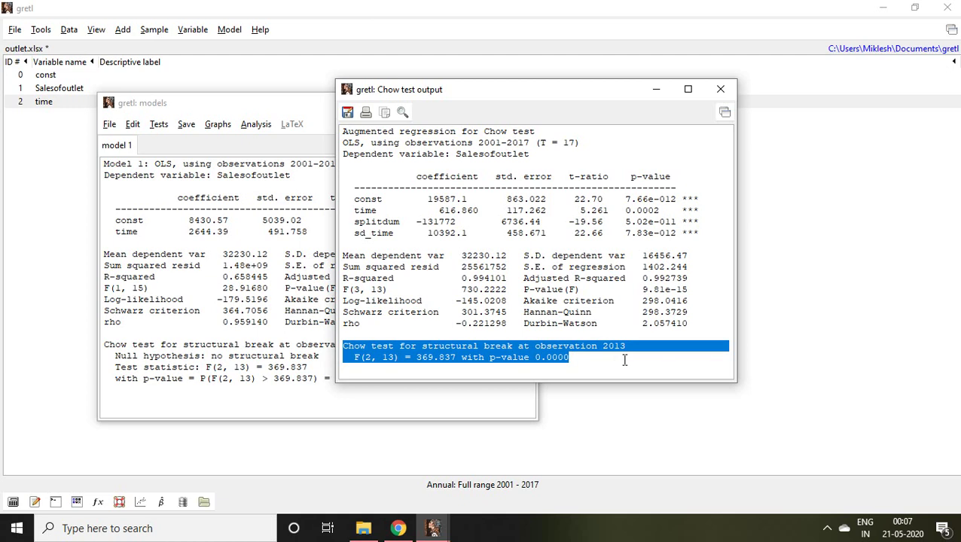
left_click(593, 360)
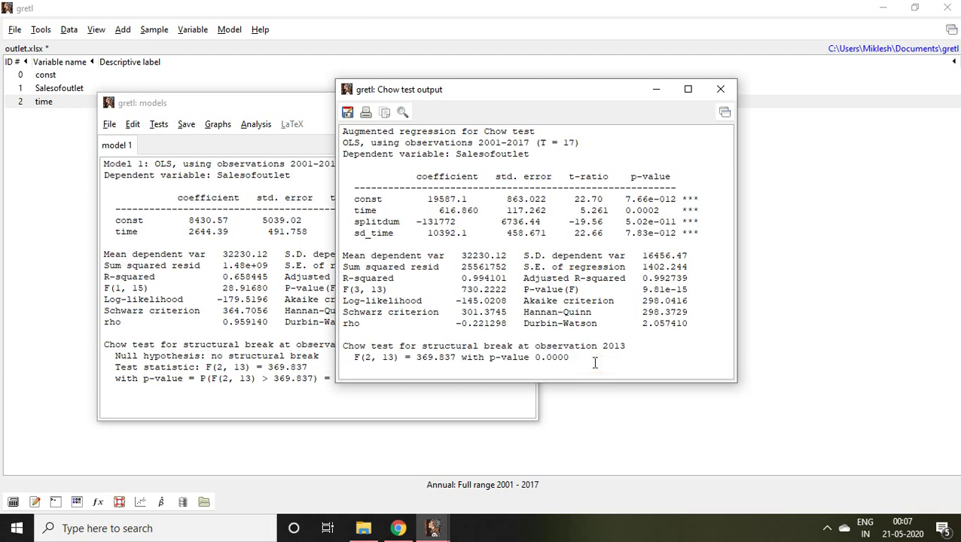
left_click_drag(571, 359, 486, 357)
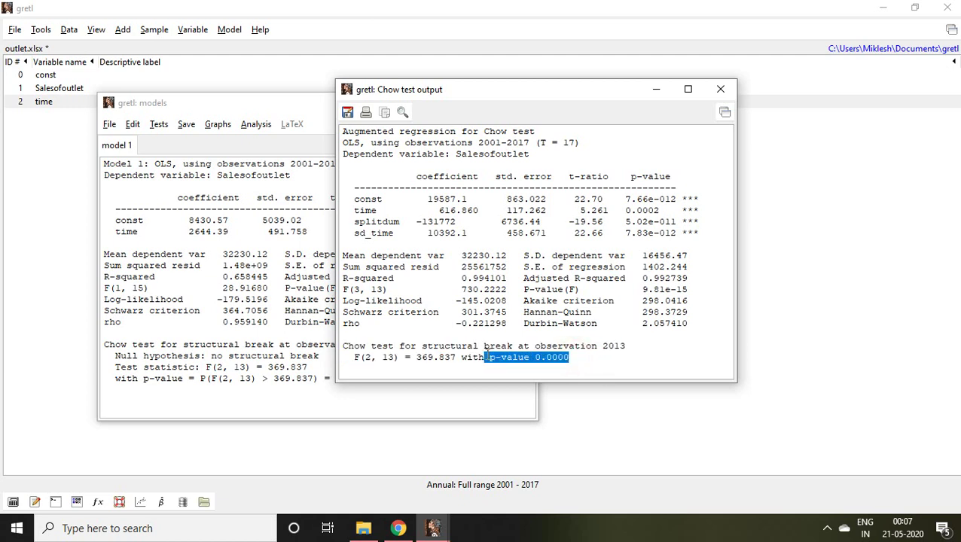
- Open and close the gretl console, then bring the Chow test output back to the front
left_click(58, 503)
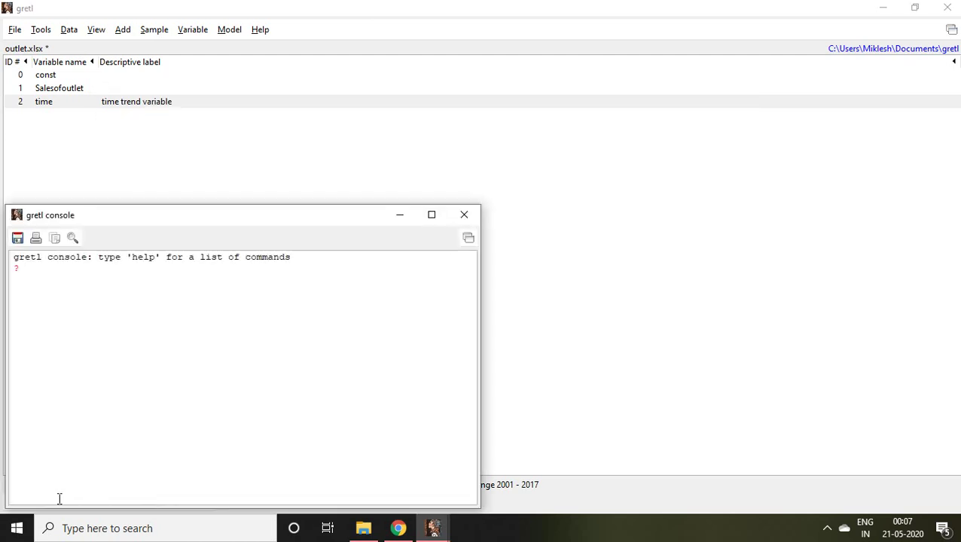
left_click(465, 216)
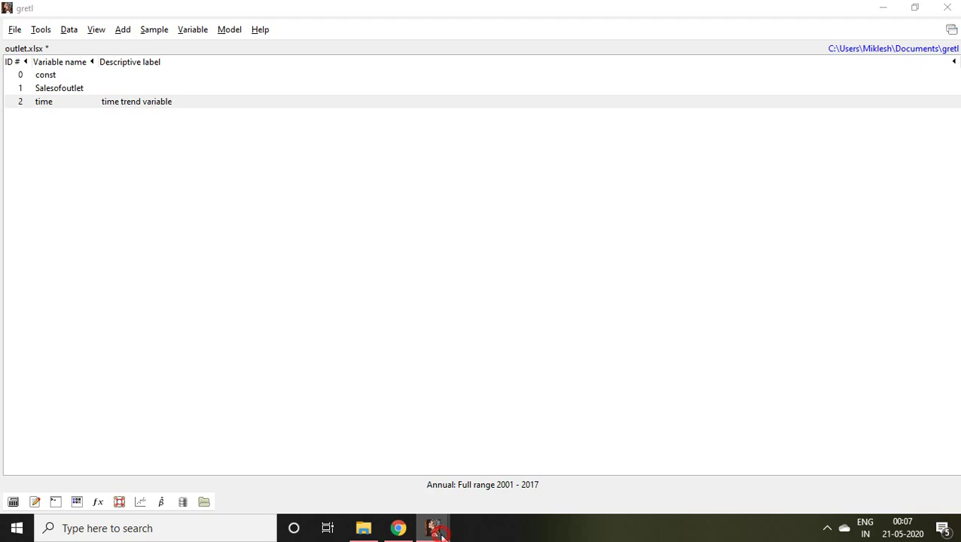
mouse_move(434, 527)
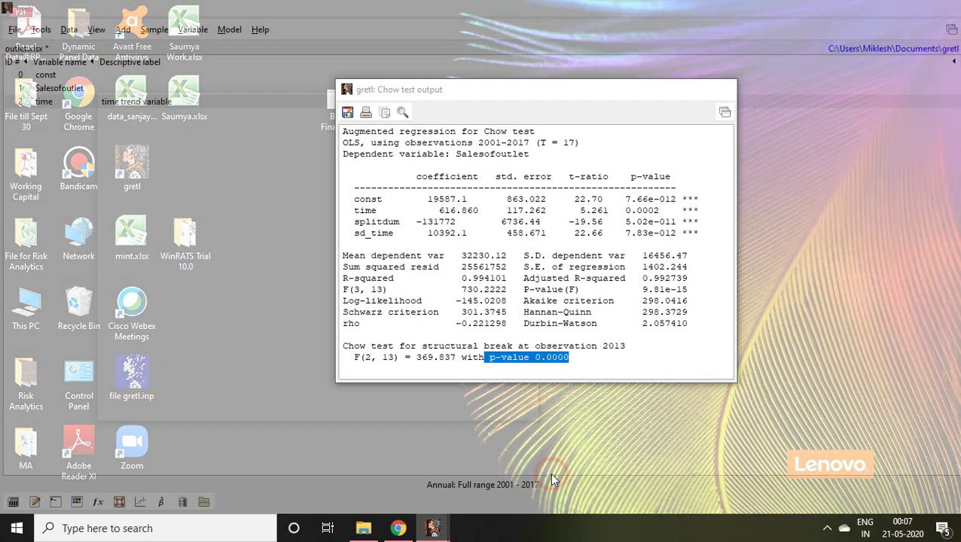
left_click(550, 472)
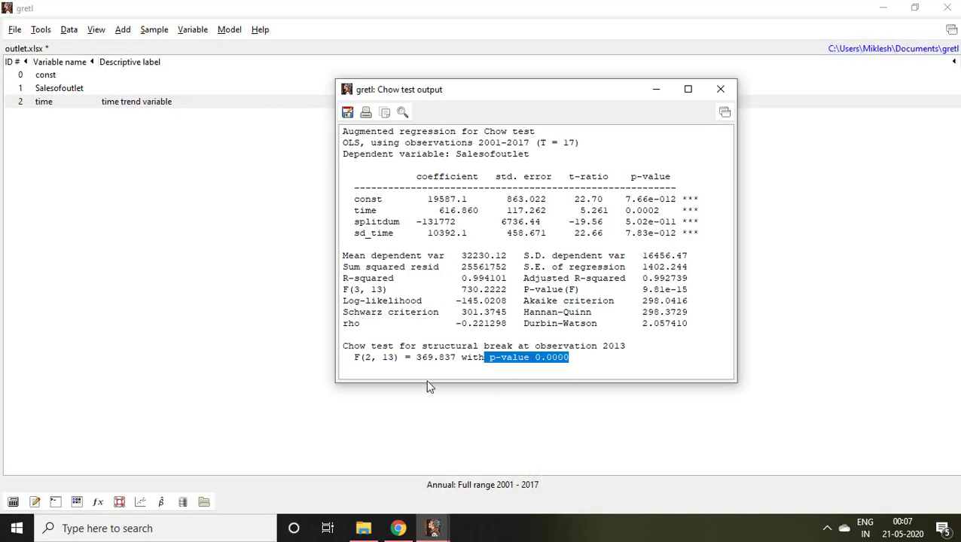
- Type 'Ho: There is no structural break point.' in a new script, then return to the Chow output
left_click(34, 502)
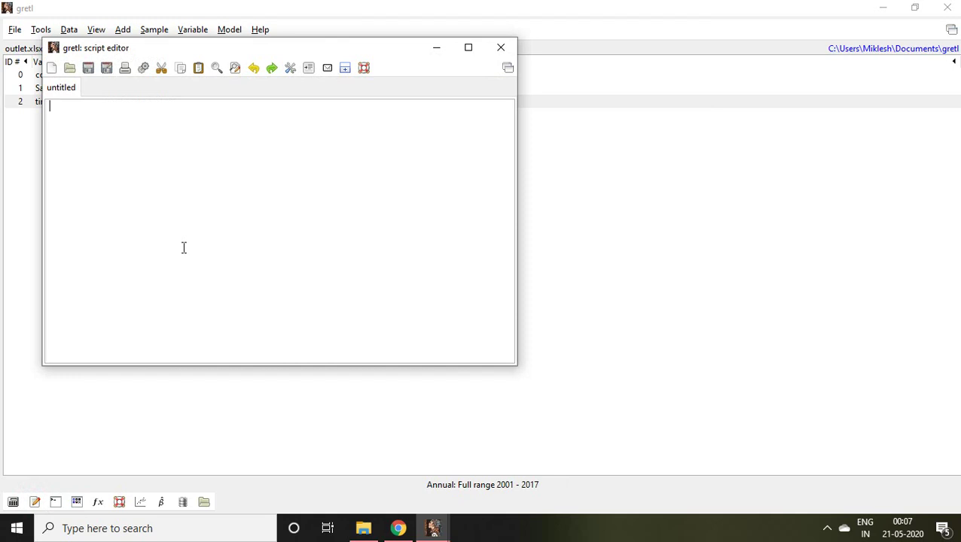
type("Ho: There is no s")
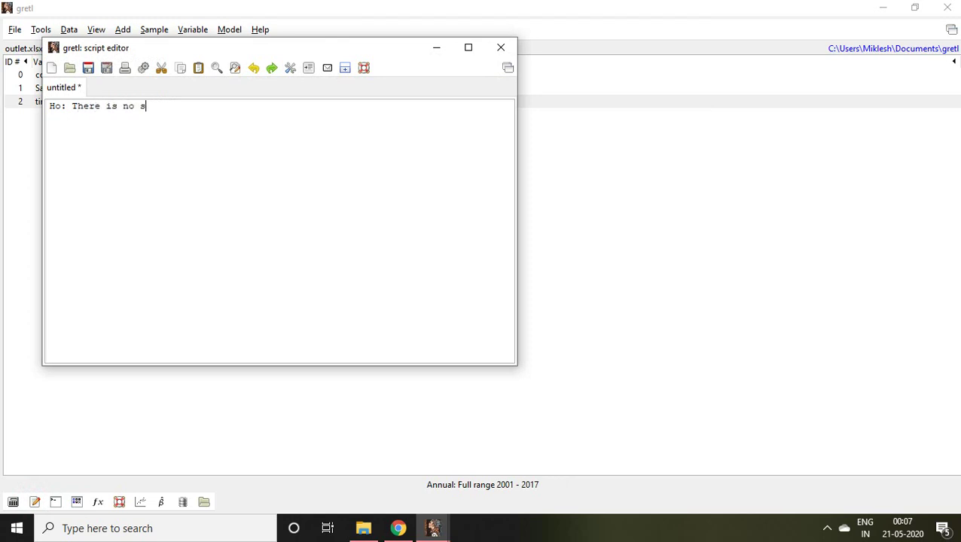
type("tructural break bu")
key("BackSpace")
key("BackSpace")
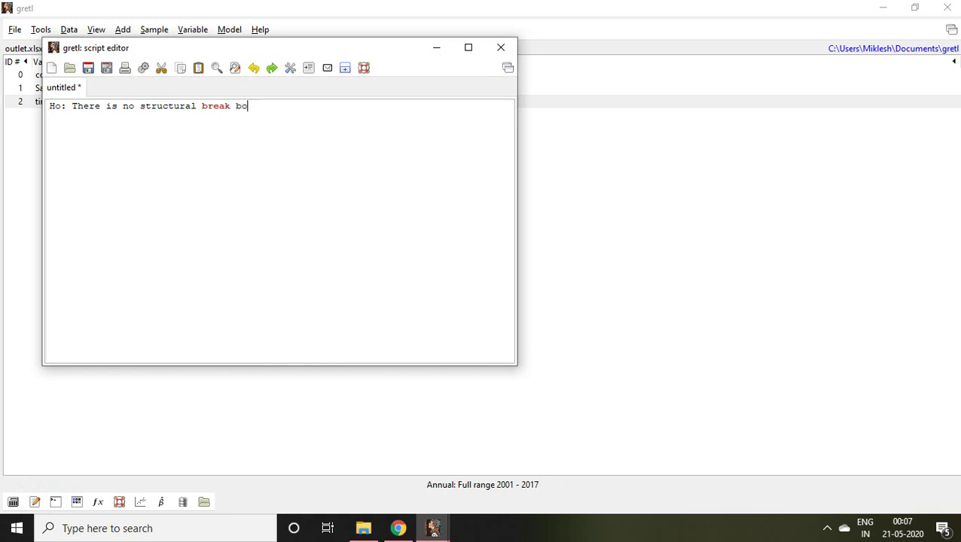
type("point.")
left_click(435, 530)
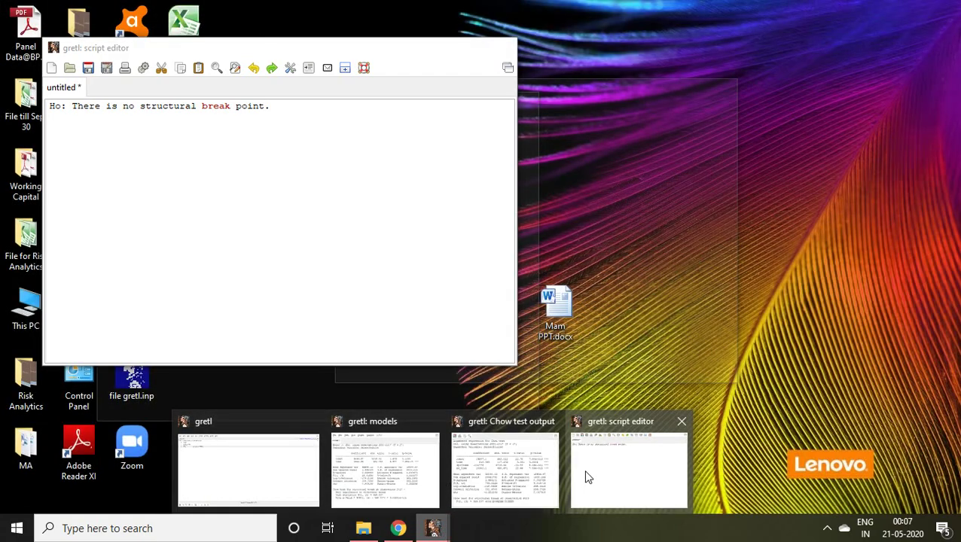
left_click(551, 474)
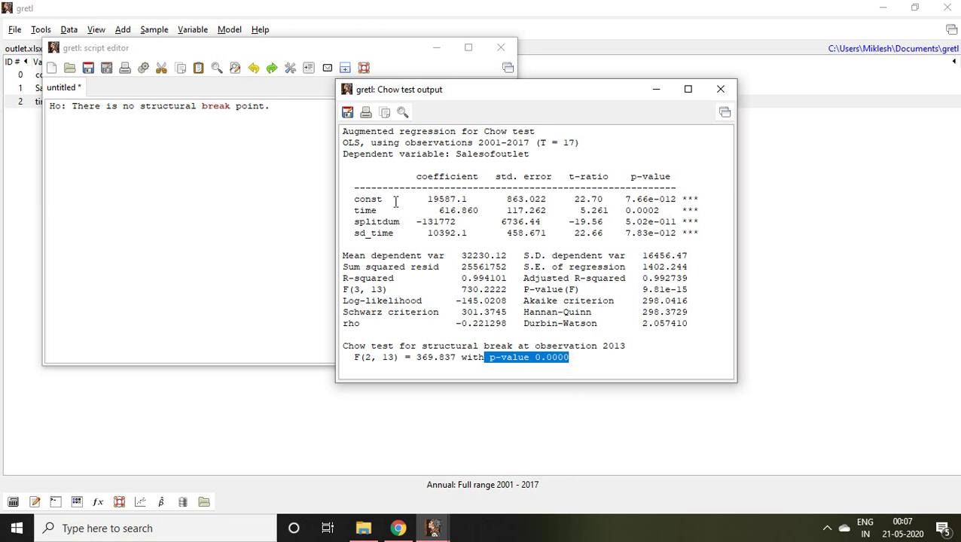
- Click at the end of the hypothesis text and select its last characters with Shift+Left
left_click(272, 105)
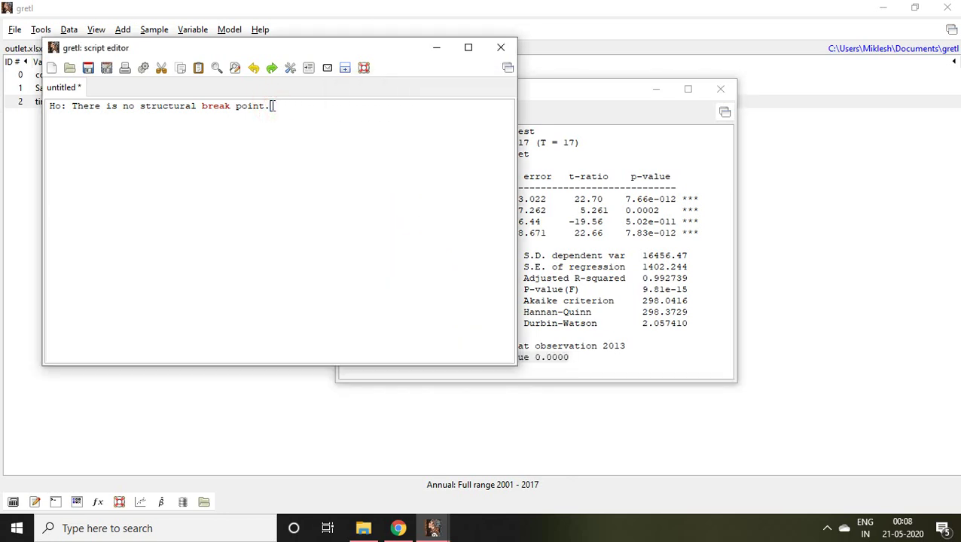
key("shift+Left")
key("shift+Left")
key("shift+Left")
key("shift+Left")
key("shift+Left")
key("shift+Left")
key("shift+Left")
key("shift+Left")
key("shift+Left")
key("shift+Left")
key("shift+Left")
key("shift+Left")
key("shift+Left")
key("shift+Left")
key("shift+Left")
key("shift+Left")
key("shift+Left")
key("shift+Left")
key("shift+Left")
key("shift+Left")
key("shift+Left")
key("shift+Left")
key("shift+Left")
key("shift+Left")
key("shift+Left")
key("shift+Left")
key("shift+Left")
key("shift+Left")
key("shift+Left")
key("shift+Left")
key("shift+Left")
key("shift+Left")
key("shift+Left")
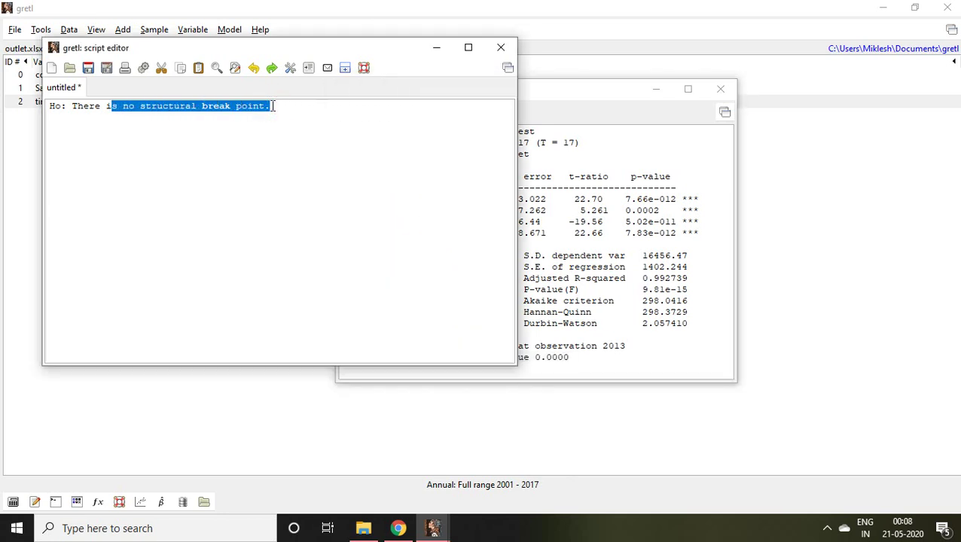
key("shift+Left")
key("shift+Left")
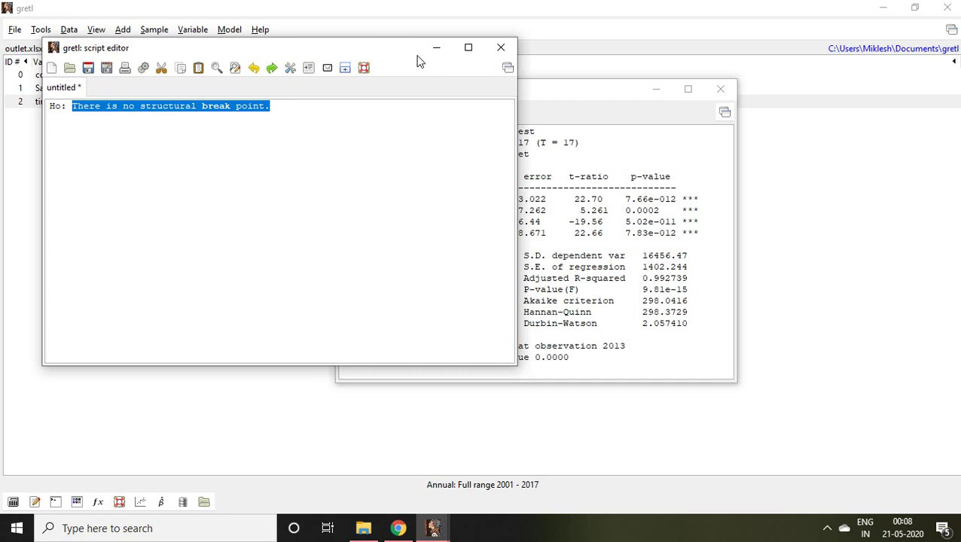
mouse_move(507, 7)
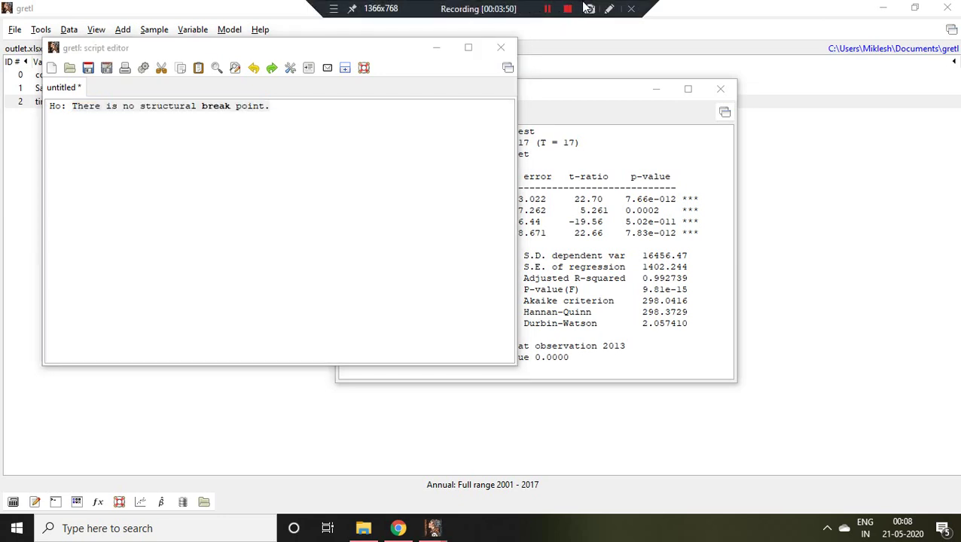